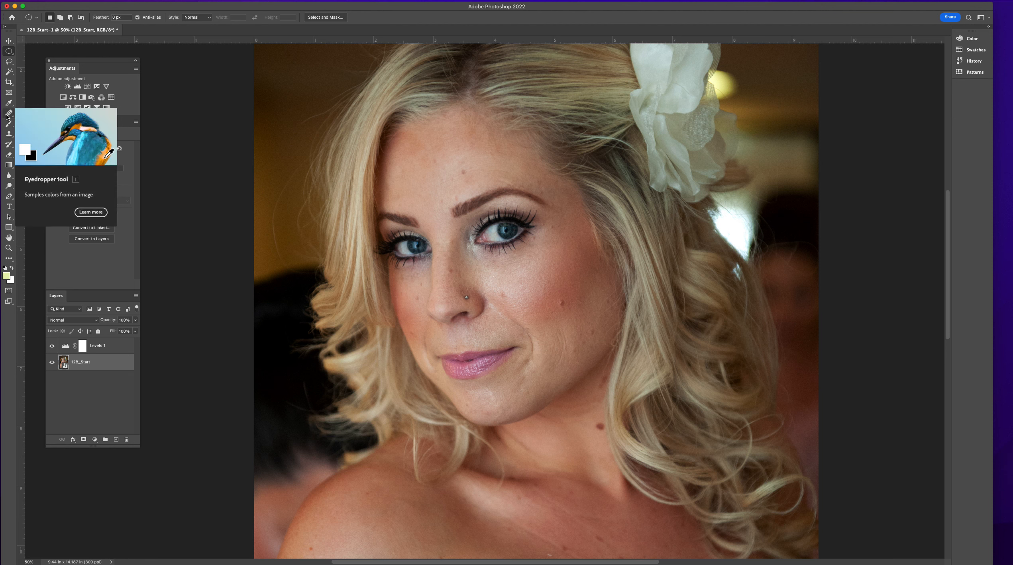
# Step: Activate the Spot Healing Brush and duplicate the 128_Start layer
pyautogui.click(8, 115)
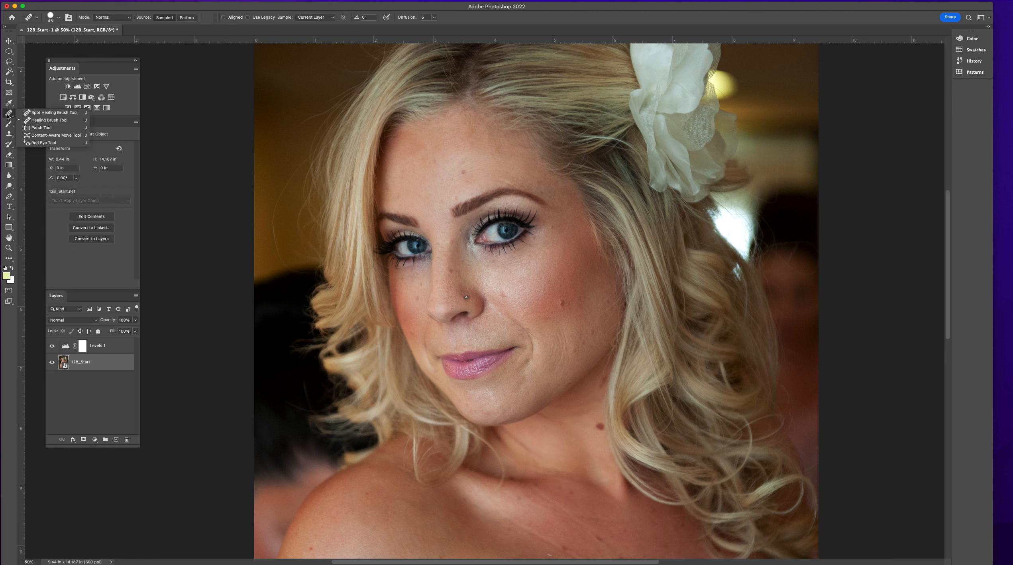
pyautogui.click(33, 113)
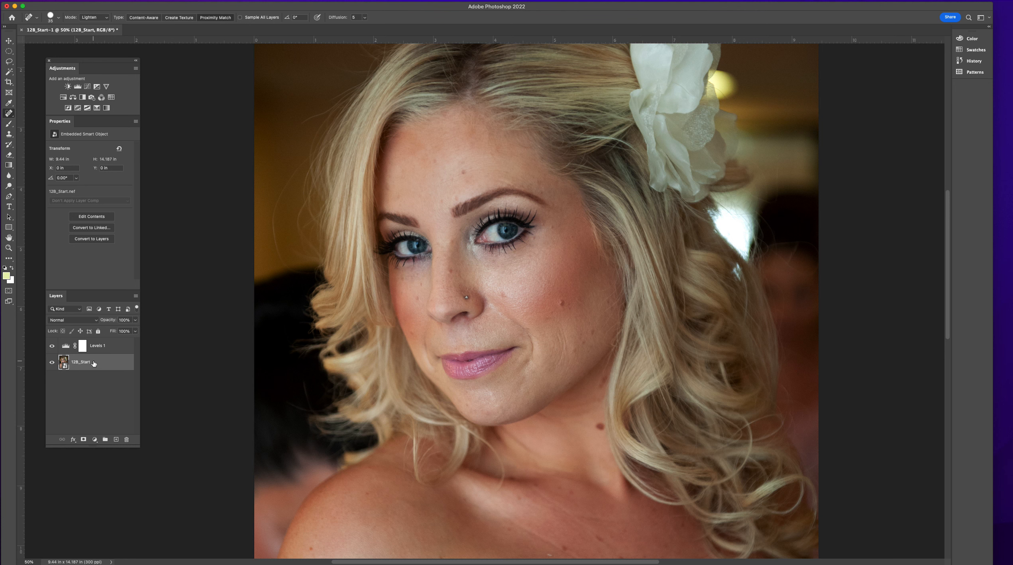
pyautogui.moveTo(94, 364); pyautogui.dragTo(114, 439)
pyautogui.moveTo(95, 364); pyautogui.dragTo(94, 366)
# Step: Rasterize the 128_Start copy layer
pyautogui.rightClick(103, 364)
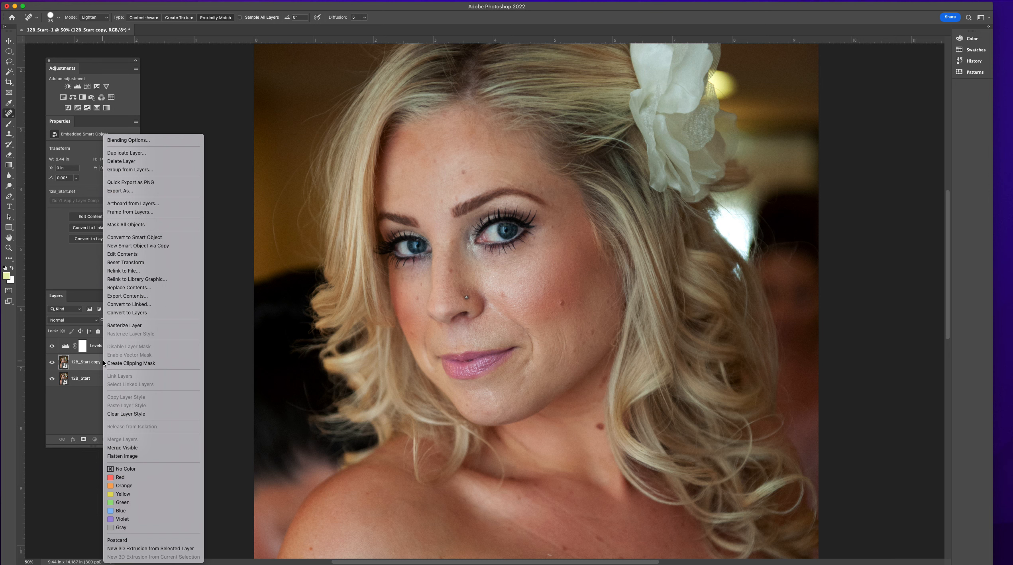
pyautogui.click(103, 362)
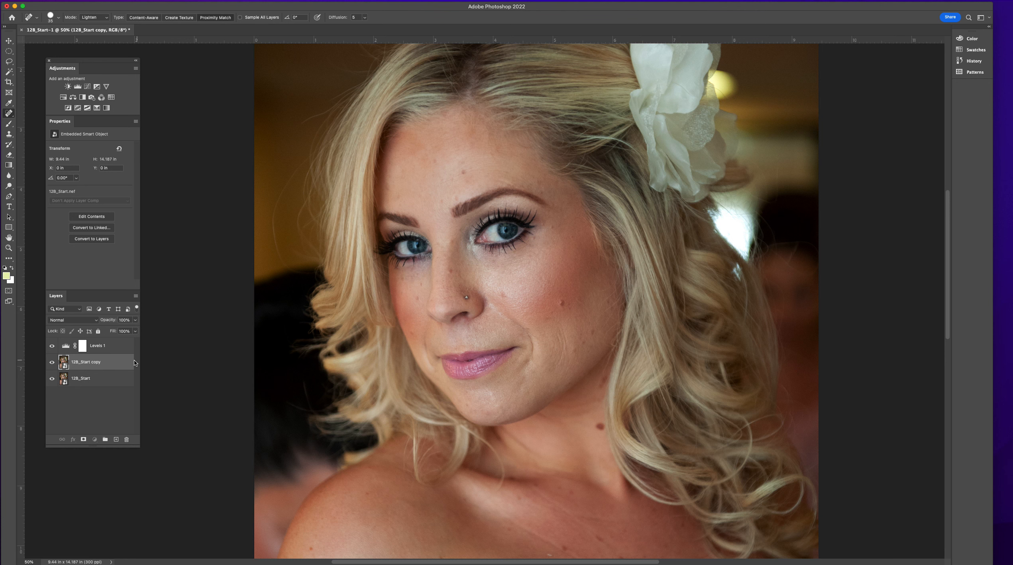
pyautogui.rightClick(118, 363)
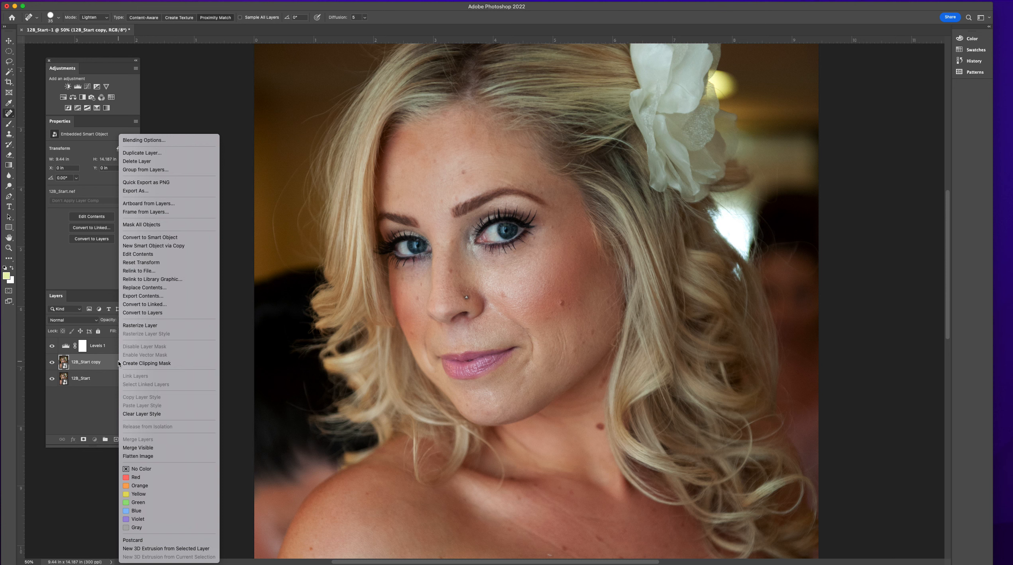
pyautogui.click(138, 325)
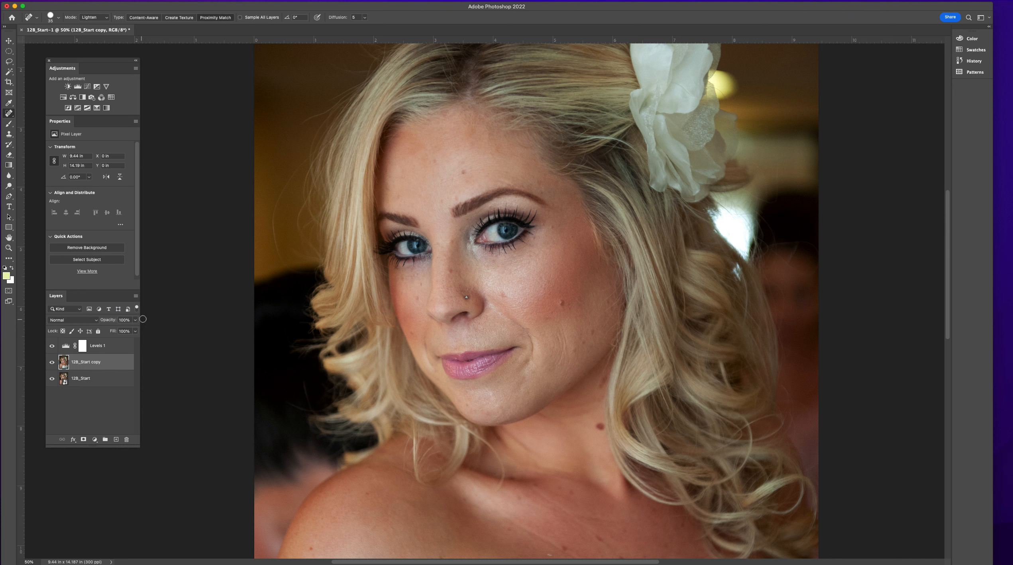
# Step: Prepare the Spot Healing Brush for retouching with its blending mode set to Normal
pyautogui.click(11, 117)
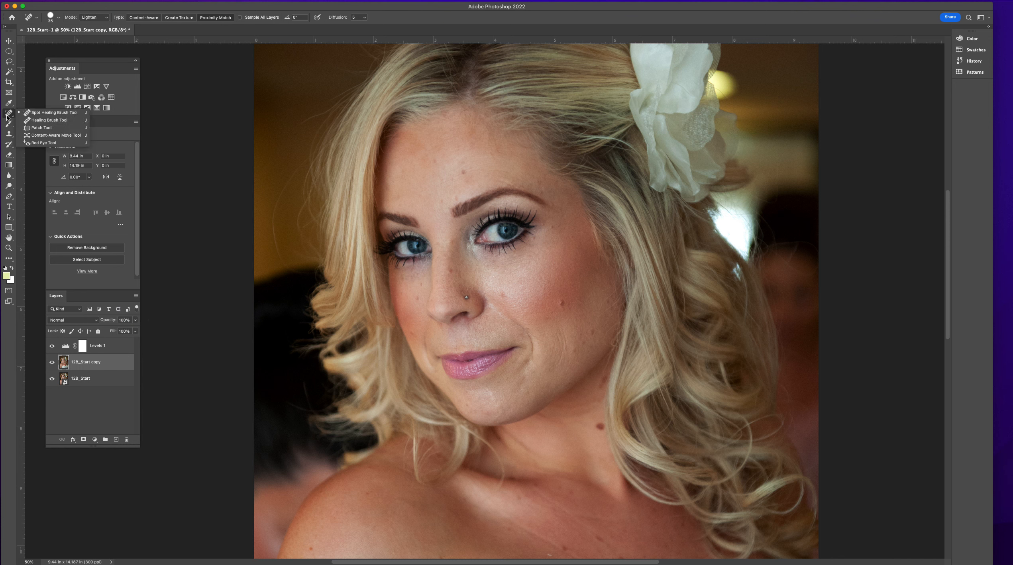
pyautogui.click(38, 112)
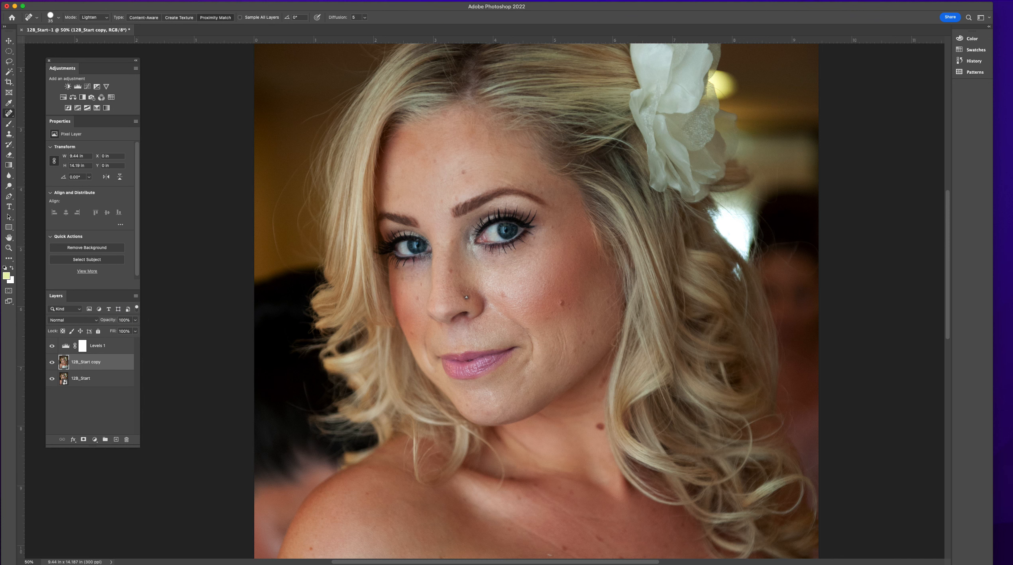
pyautogui.press('super+Tab')
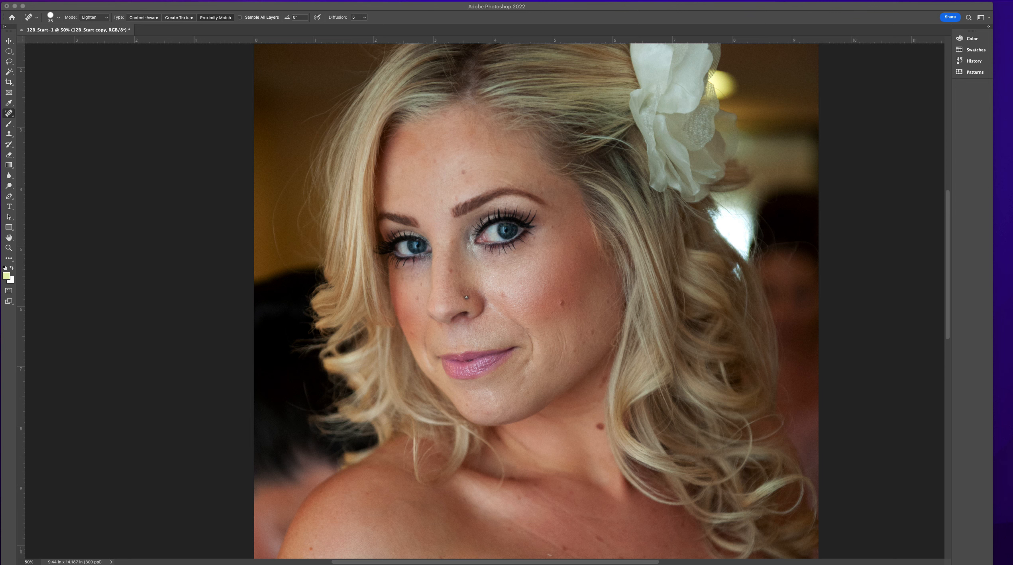
pyautogui.click(54, 19)
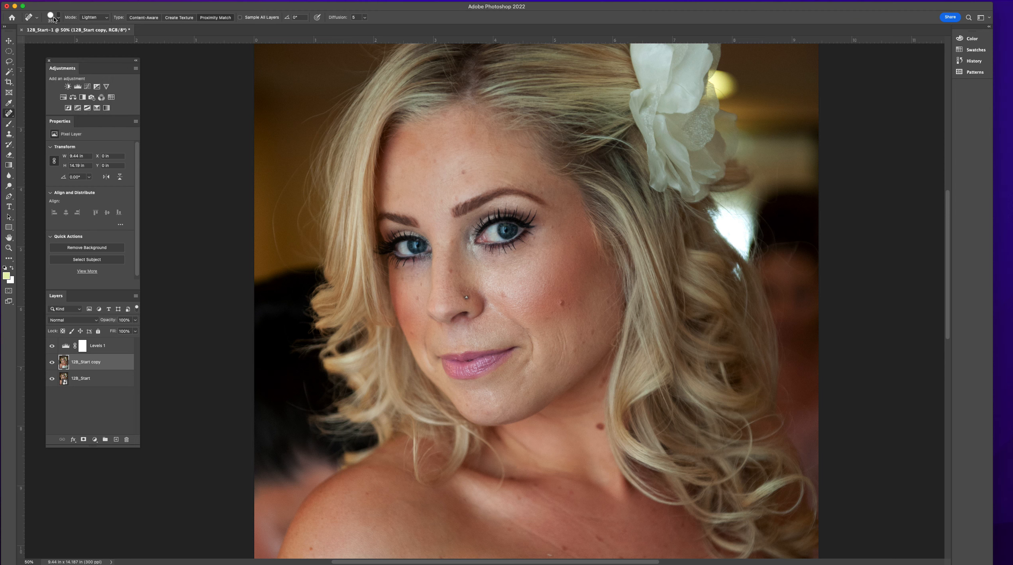
pyautogui.click(54, 20)
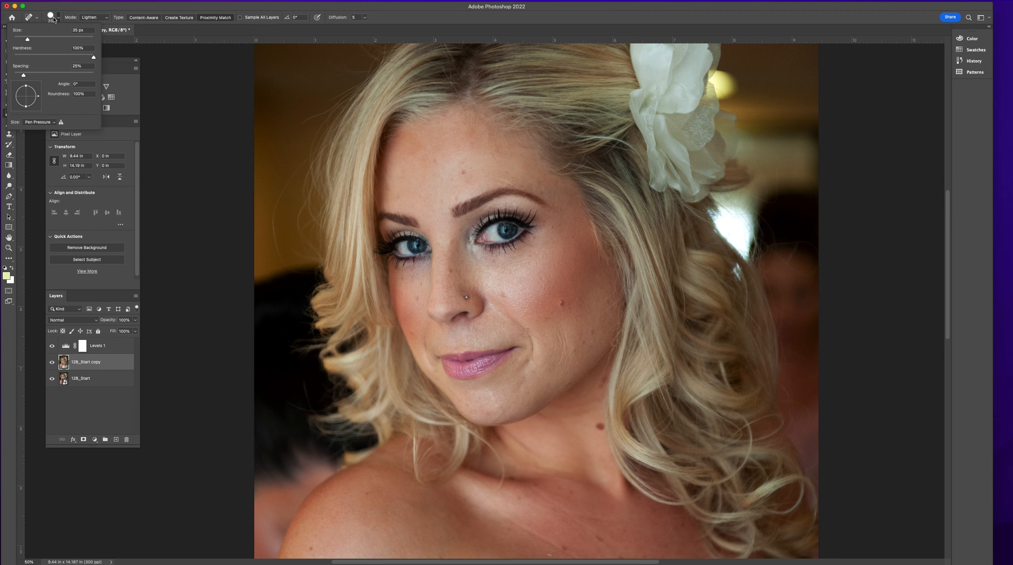
pyautogui.click(102, 19)
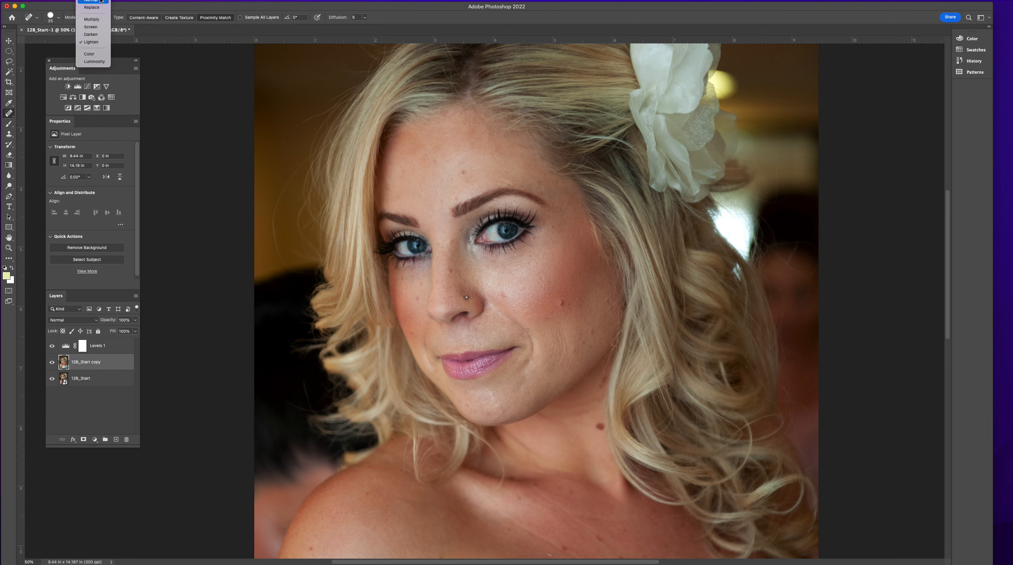
pyautogui.click(101, 0)
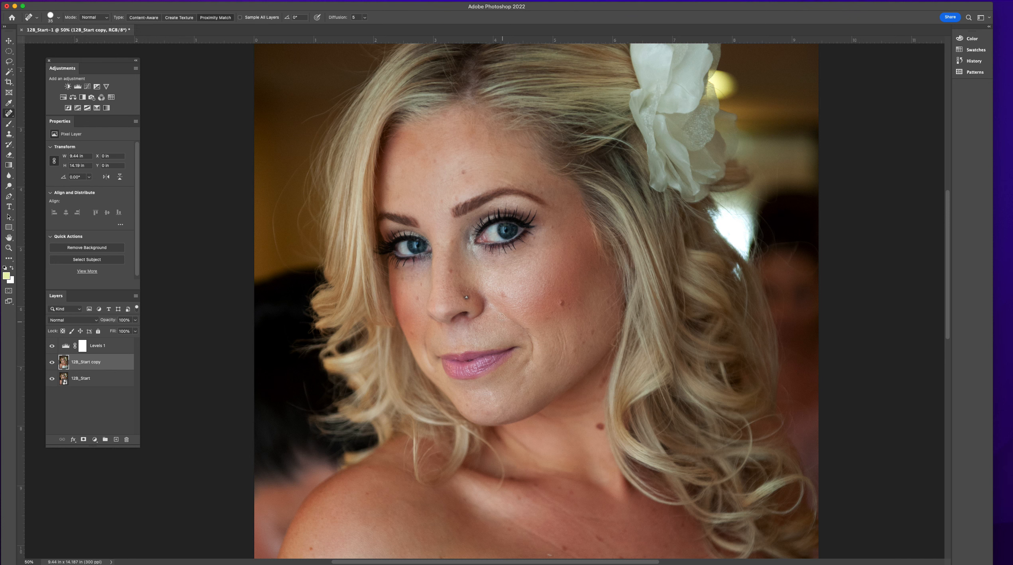
# Step: Remove the nose stud, the forehead spot and the small blemishes around the nose with the Spot Healing Brush
pyautogui.click(466, 297)
pyautogui.click(464, 172)
pyautogui.moveTo(502, 298); pyautogui.dragTo(501, 284)
# Step: Switch to the Healing Brush and check its brush size and hardness settings
pyautogui.click(12, 116)
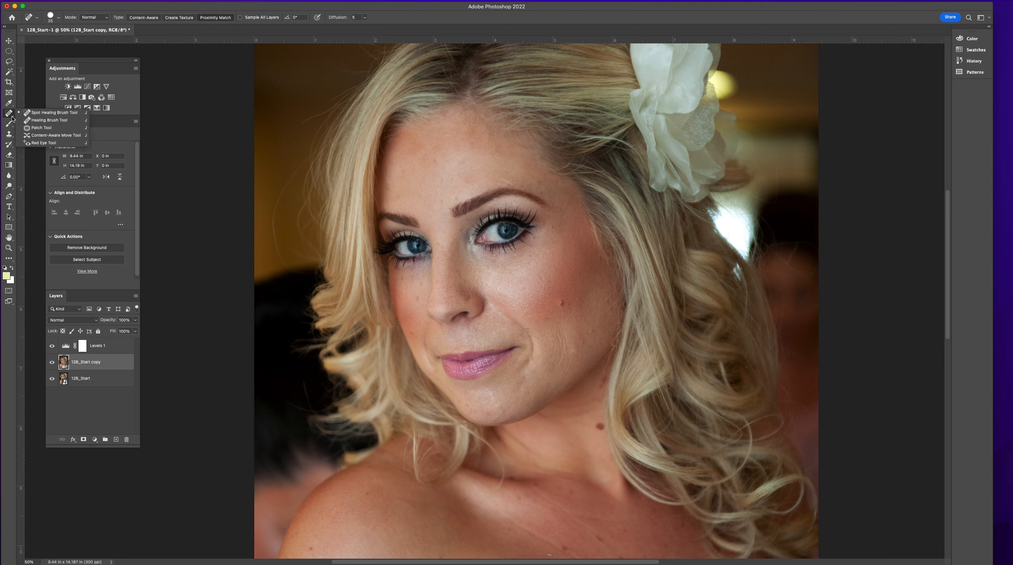
pyautogui.click(49, 120)
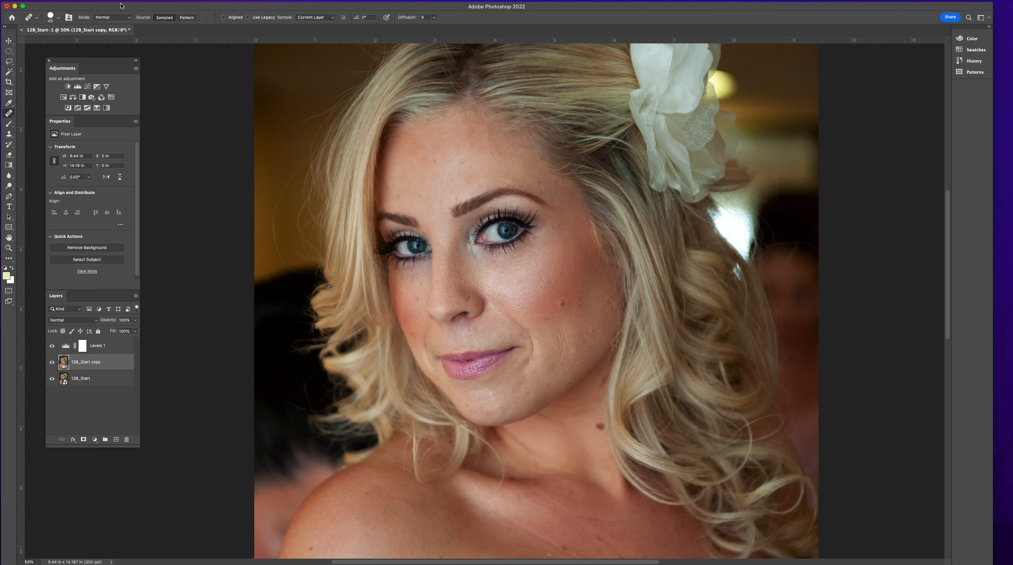
pyautogui.click(56, 19)
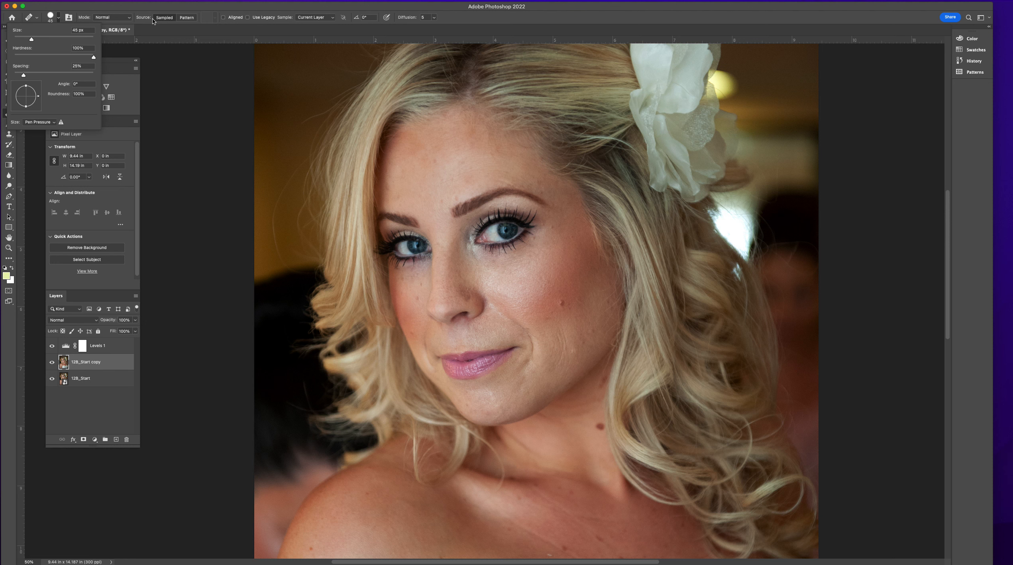
pyautogui.click(53, 28)
pyautogui.press('Return')
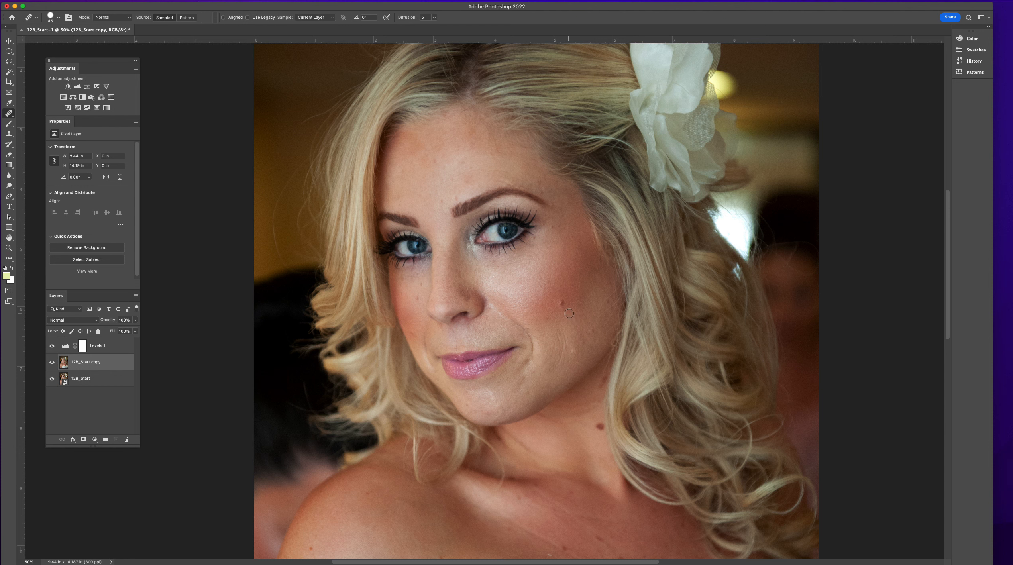
# Step: Try to heal the mole on the cheek without defining a source point
pyautogui.click(562, 302)
pyautogui.click(563, 304)
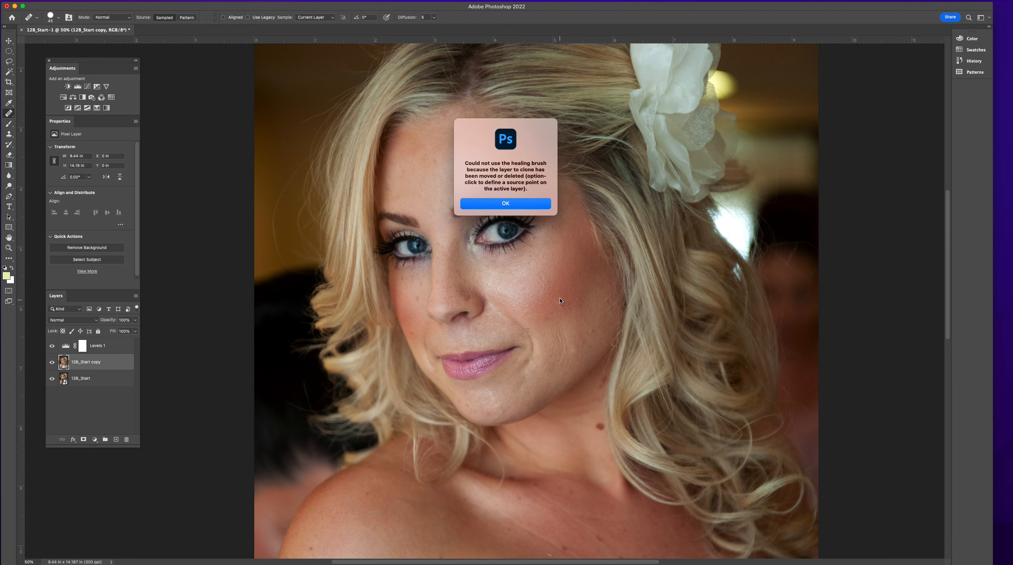
pyautogui.click(508, 206)
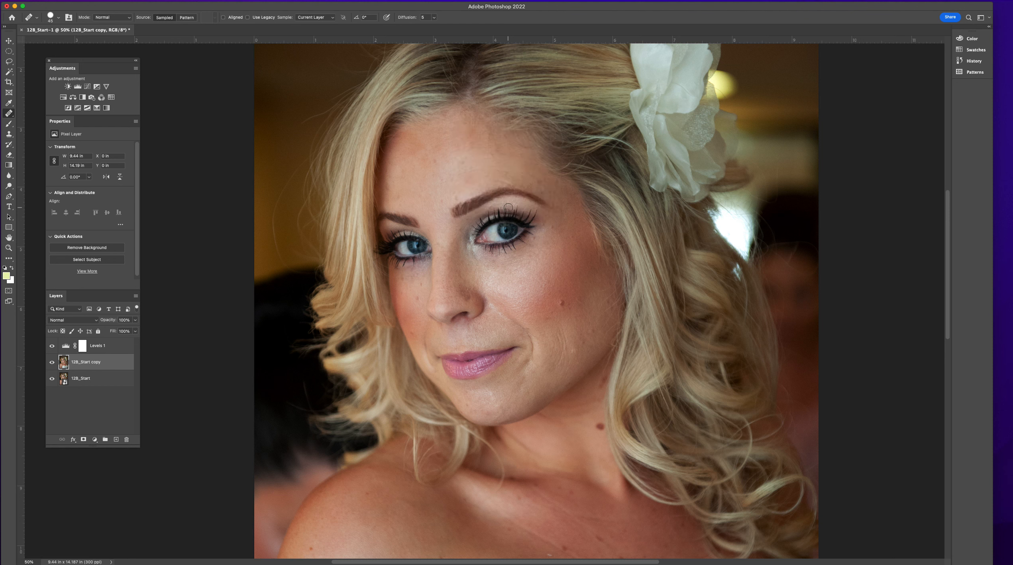
# Step: Remove the cheek mole with the Healing Brush, using clean skin sampled just below it
pyautogui.click(564, 303)
pyautogui.click(569, 317)
pyautogui.click(566, 302)
# Step: Undo the first stroke on the neck mole and heal the mole with clean skin sampled from the neck
pyautogui.click(599, 425)
pyautogui.press('super+z')
pyautogui.keyDown('alt'); pyautogui.click(568, 433); pyautogui.keyUp('alt')
pyautogui.click(599, 425)
pyautogui.click(596, 425)
# Step: Paint over the smile line beside the mouth with the Healing Brush, using skin sampled from the neck
pyautogui.click(11, 116)
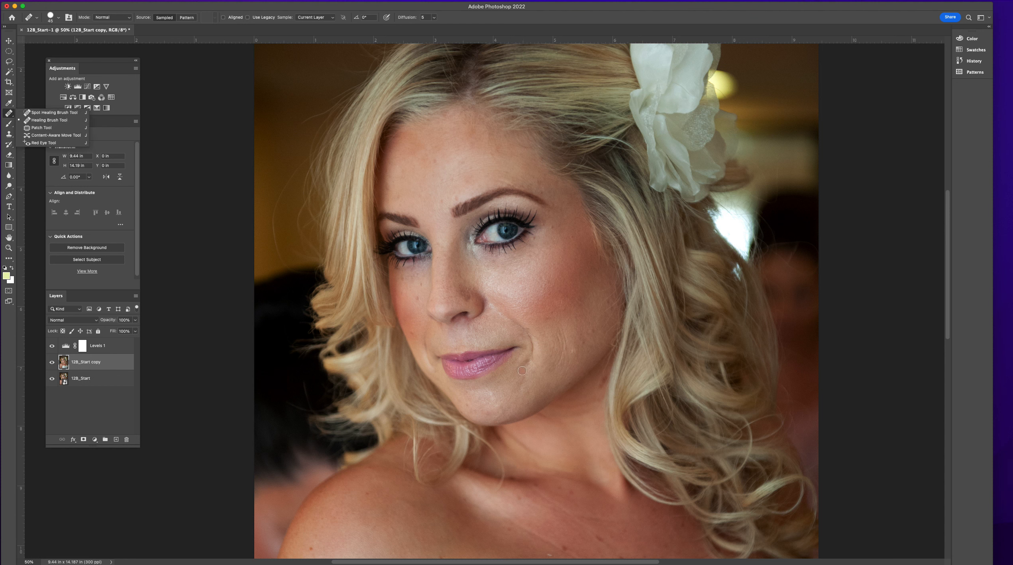
pyautogui.moveTo(524, 371); pyautogui.dragTo(528, 332)
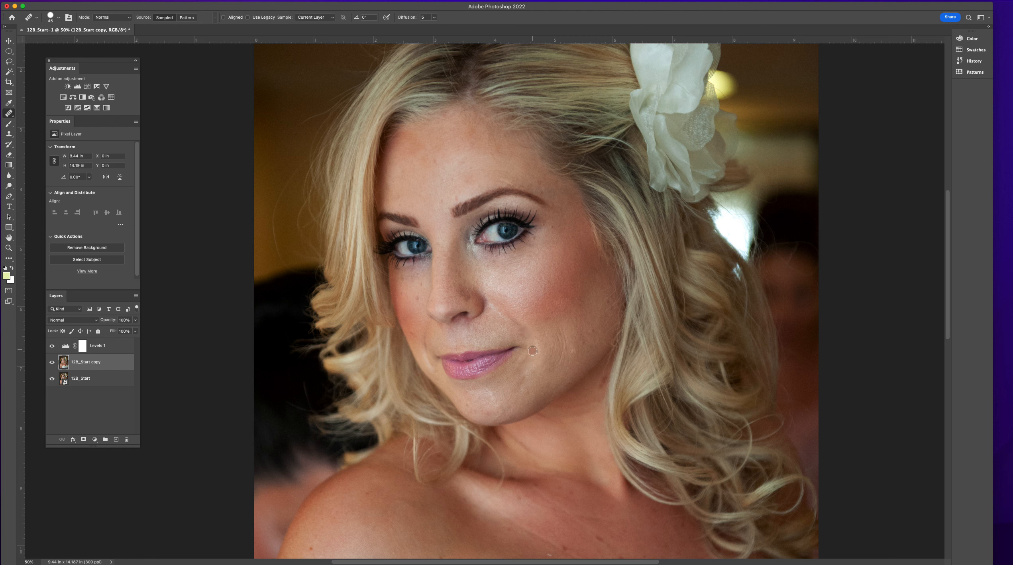
pyautogui.keyDown('alt'); pyautogui.click(569, 432); pyautogui.keyUp('alt')
pyautogui.moveTo(529, 365); pyautogui.dragTo(530, 360)
pyautogui.moveTo(531, 375)
pyautogui.mouseDown()
pyautogui.moveTo(517, 380)
pyautogui.moveTo(526, 341)
pyautogui.moveTo(496, 309)
pyautogui.moveTo(534, 331)
pyautogui.moveTo(542, 354)
pyautogui.mouseUp()
# Step: Undo the last change to the retouched layer
pyautogui.moveTo(470, 563)
pyautogui.moveTo(106, 365); pyautogui.dragTo(102, 365)
pyautogui.press('super+z')
pyautogui.click(722, 108)
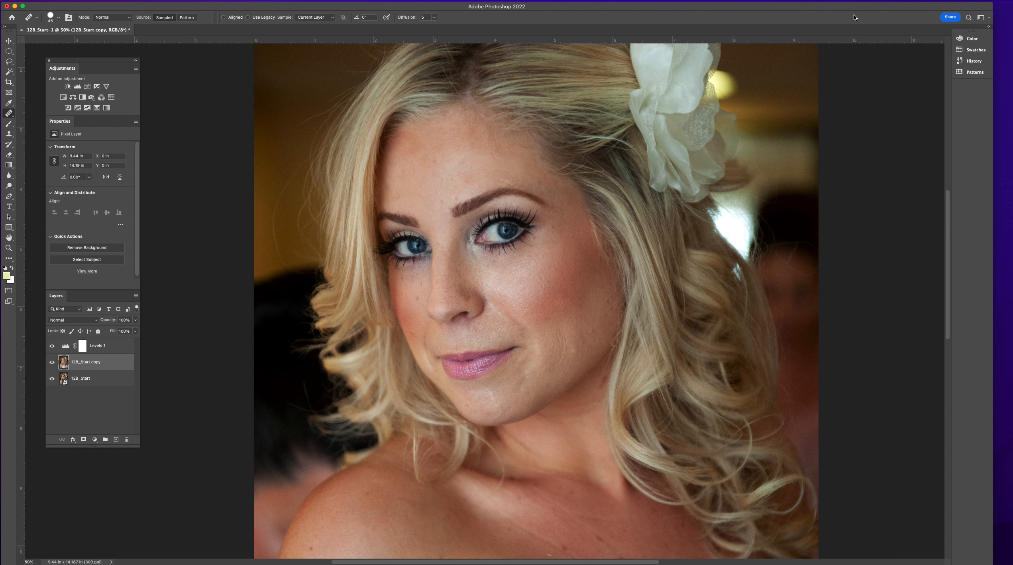